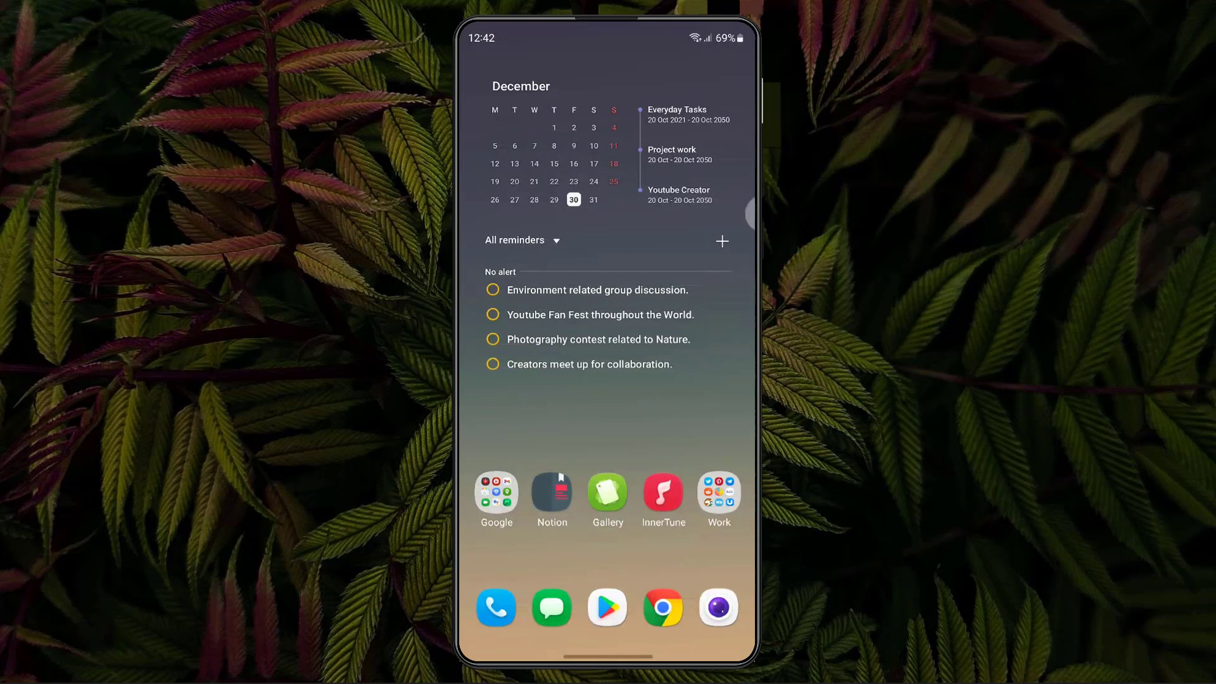
Search the Play Store for BaldPhone and install it from its app page
click(608, 607)
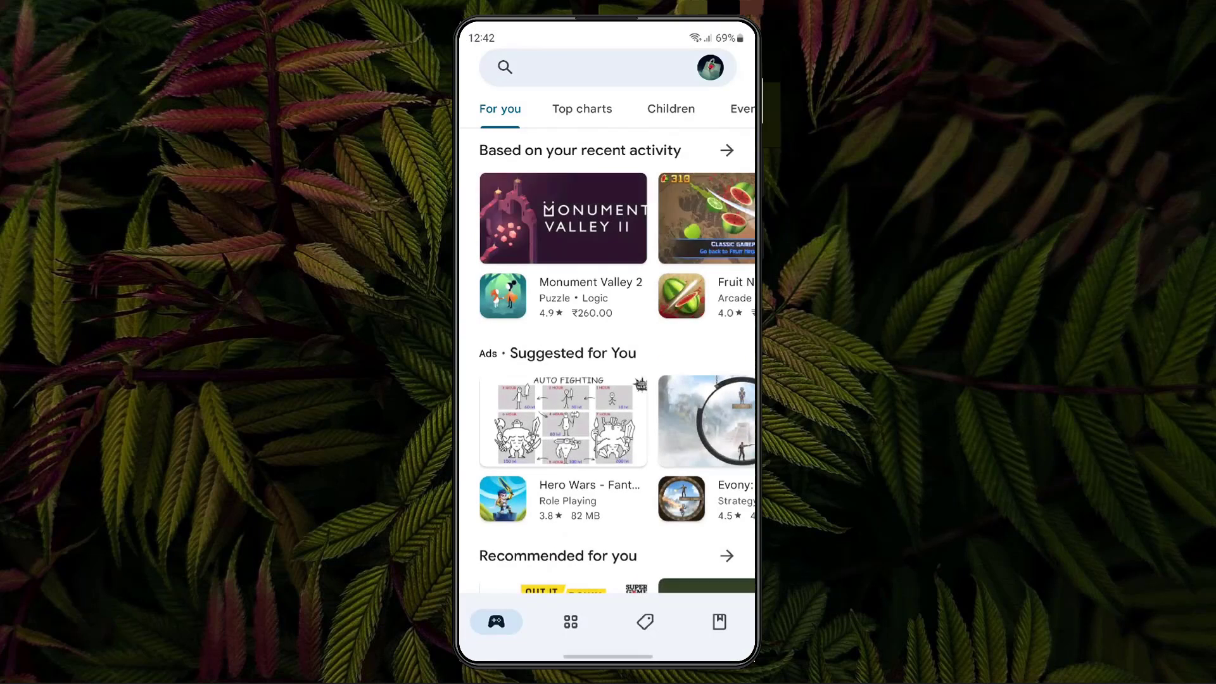
click(585, 67)
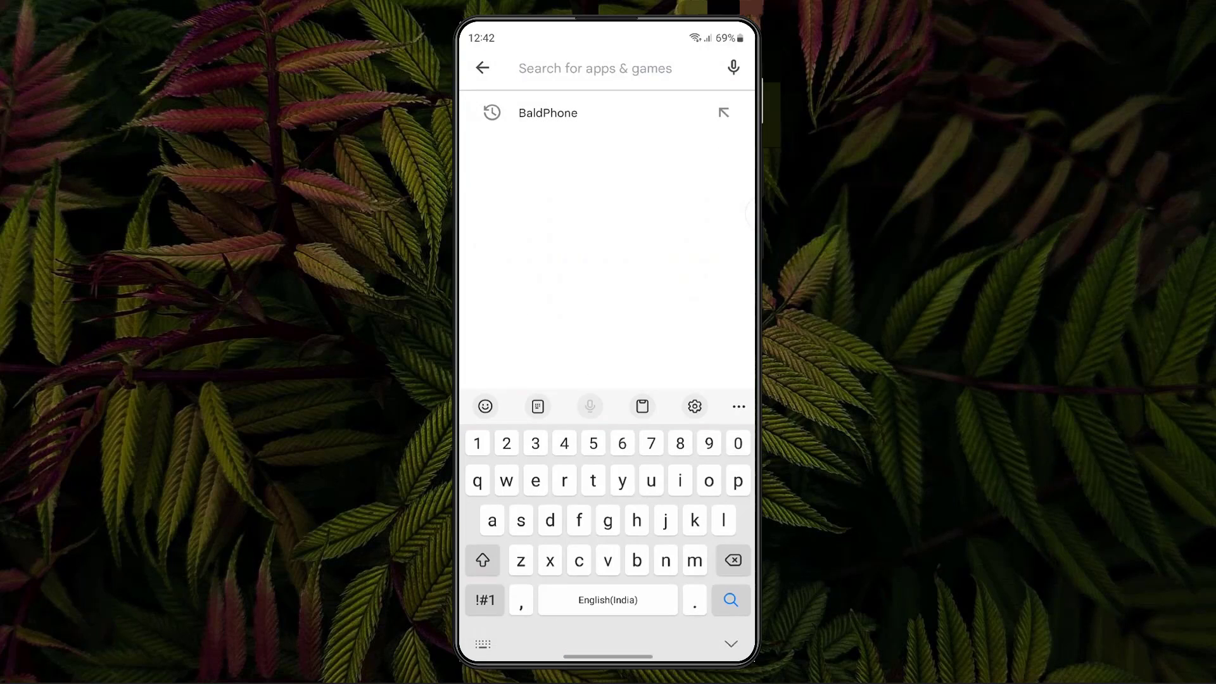
click(547, 113)
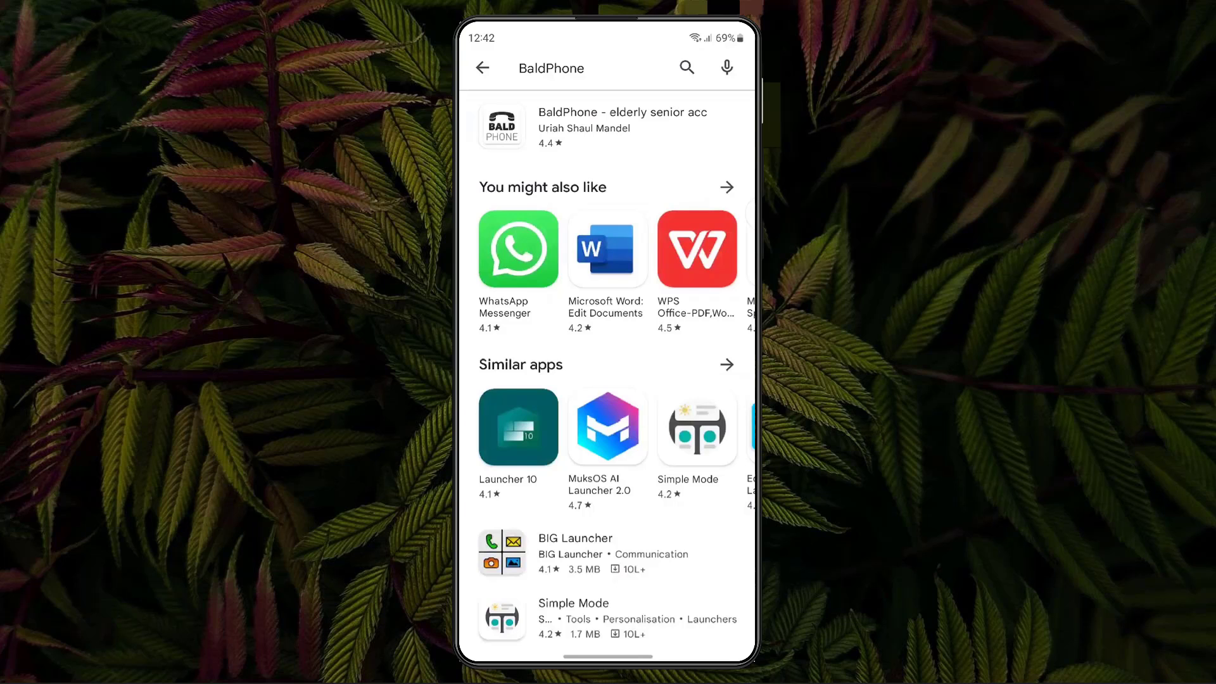
click(594, 126)
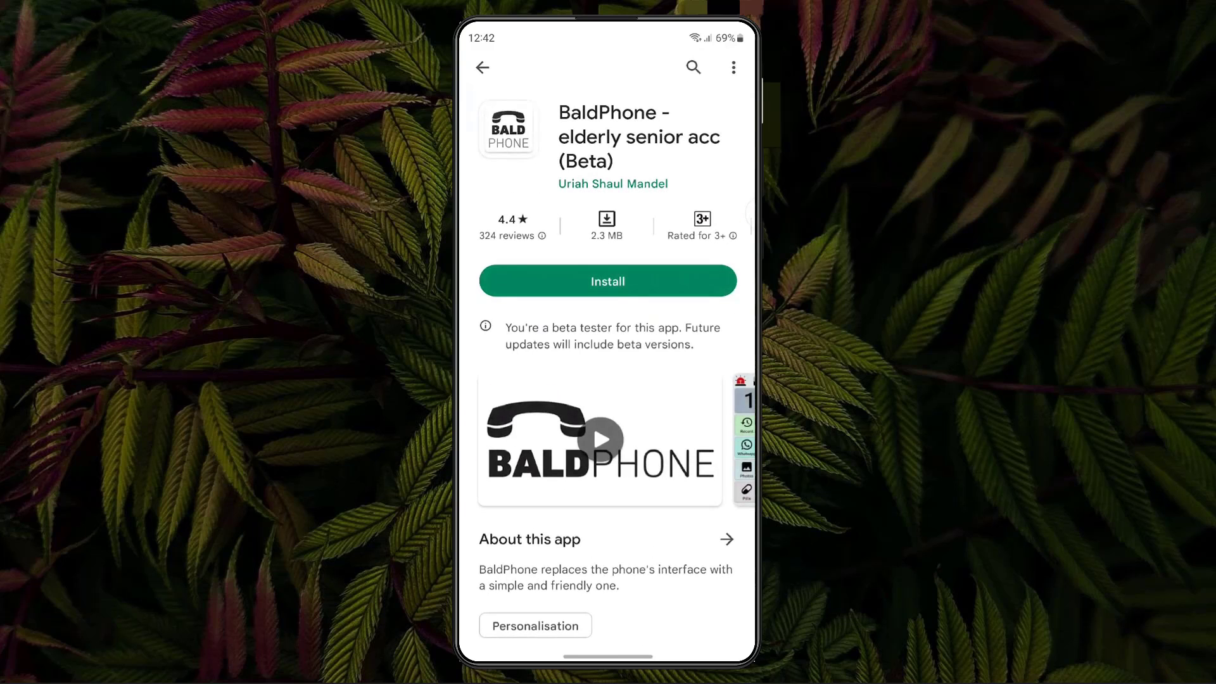
click(609, 282)
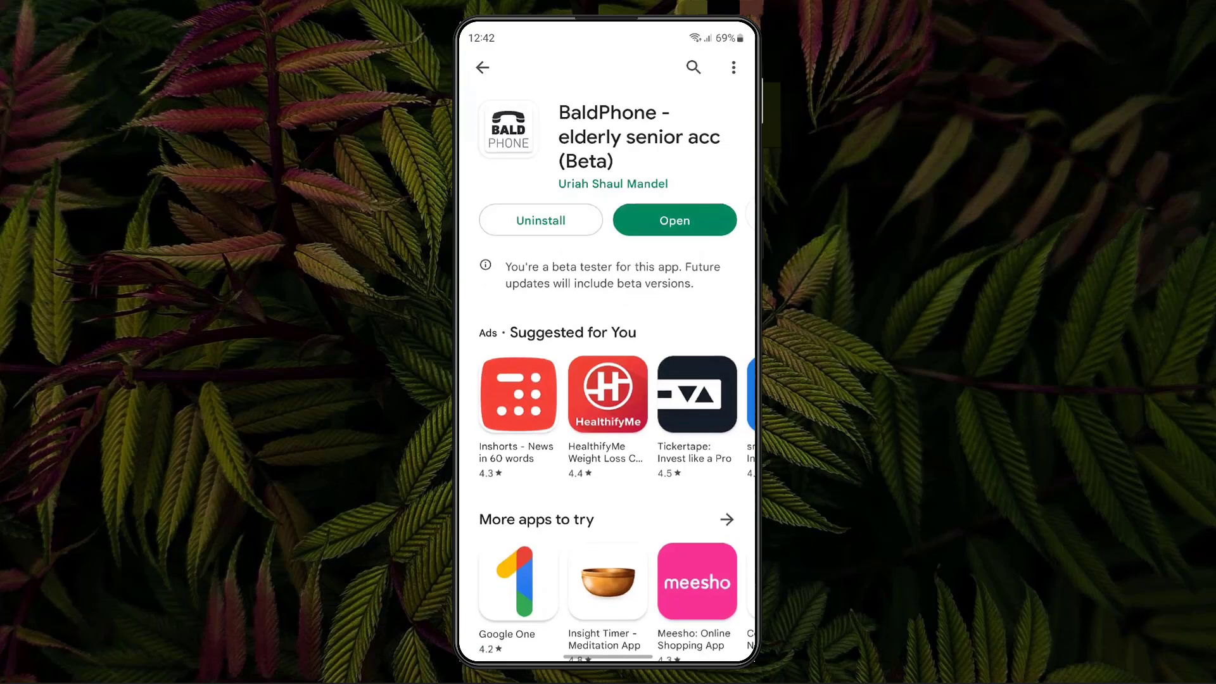
Launch BaldPhone and advance through the welcome steps to the home screen recommendation
click(675, 220)
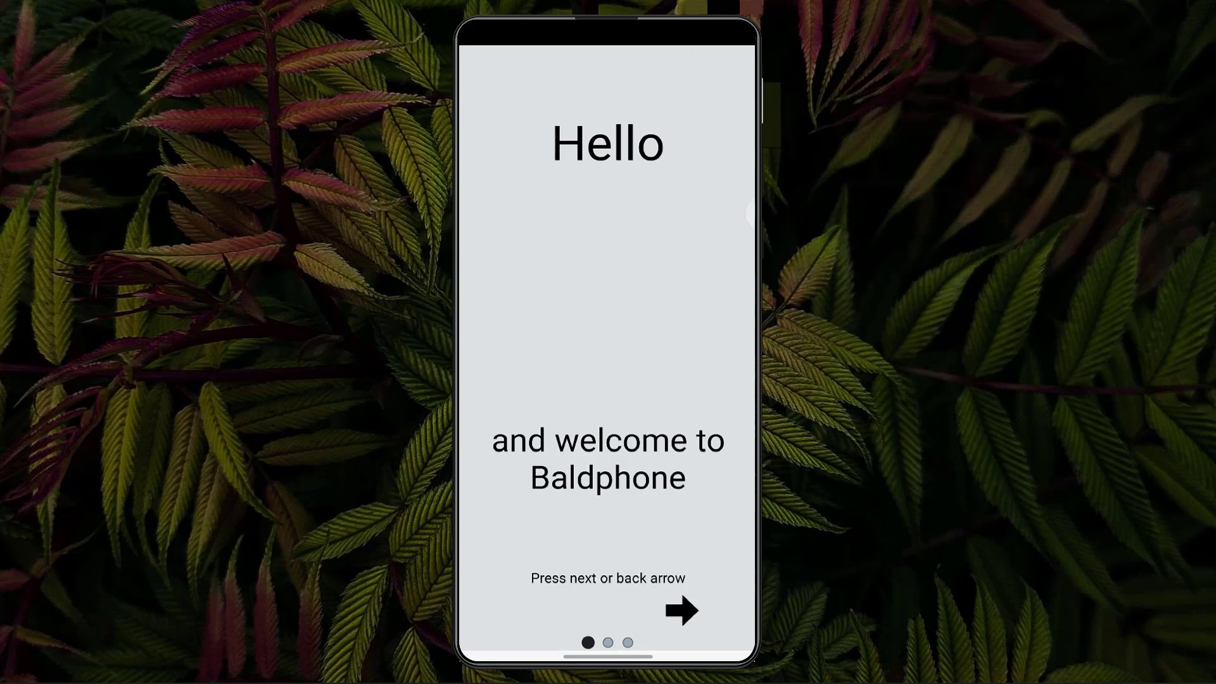
click(681, 610)
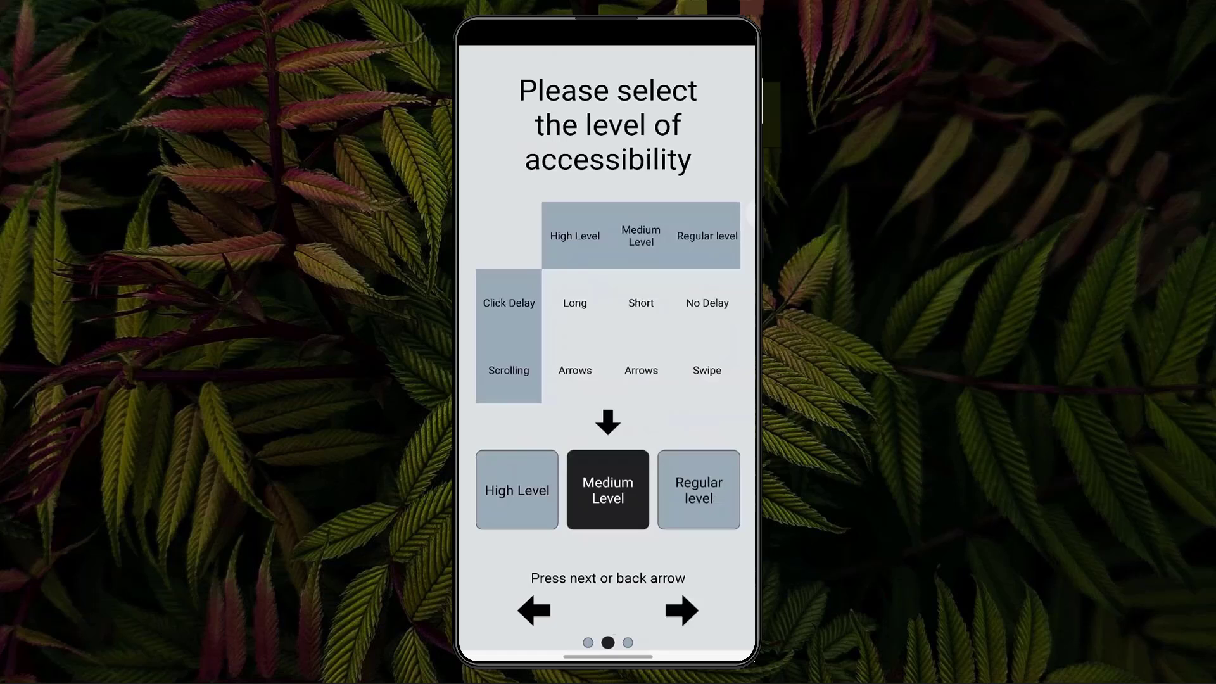
click(682, 610)
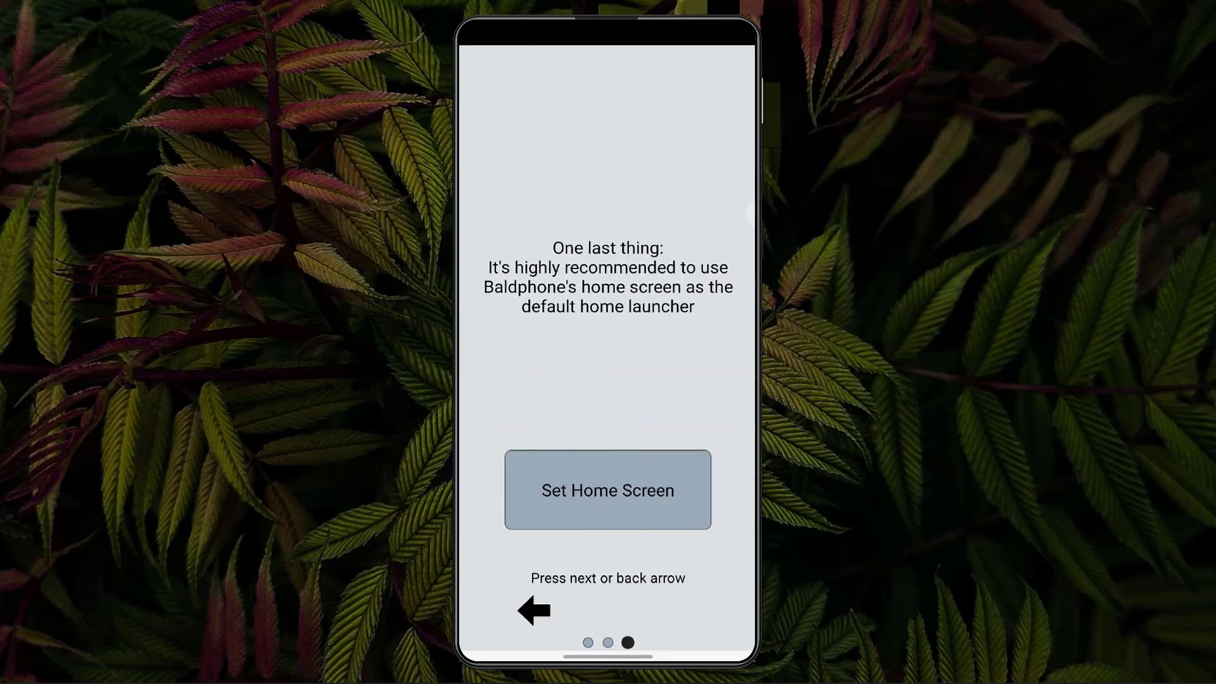
click(608, 491)
Choose BaldPhone as the home app and keep it Always
click(608, 491)
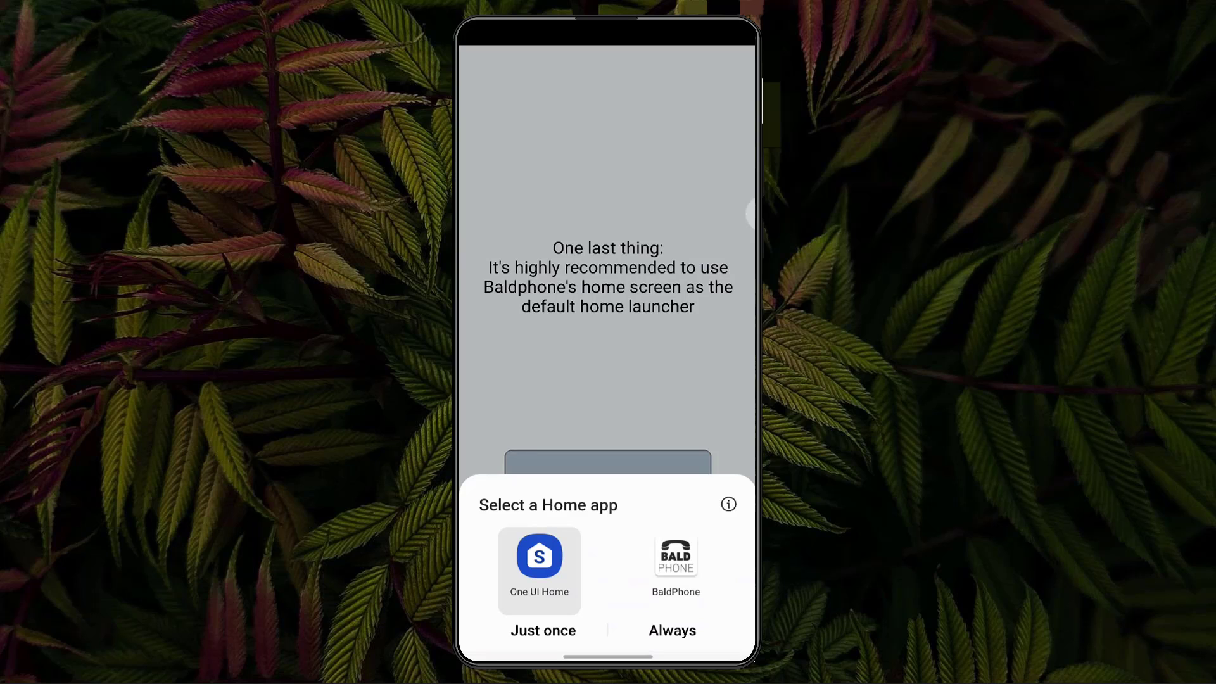
click(675, 566)
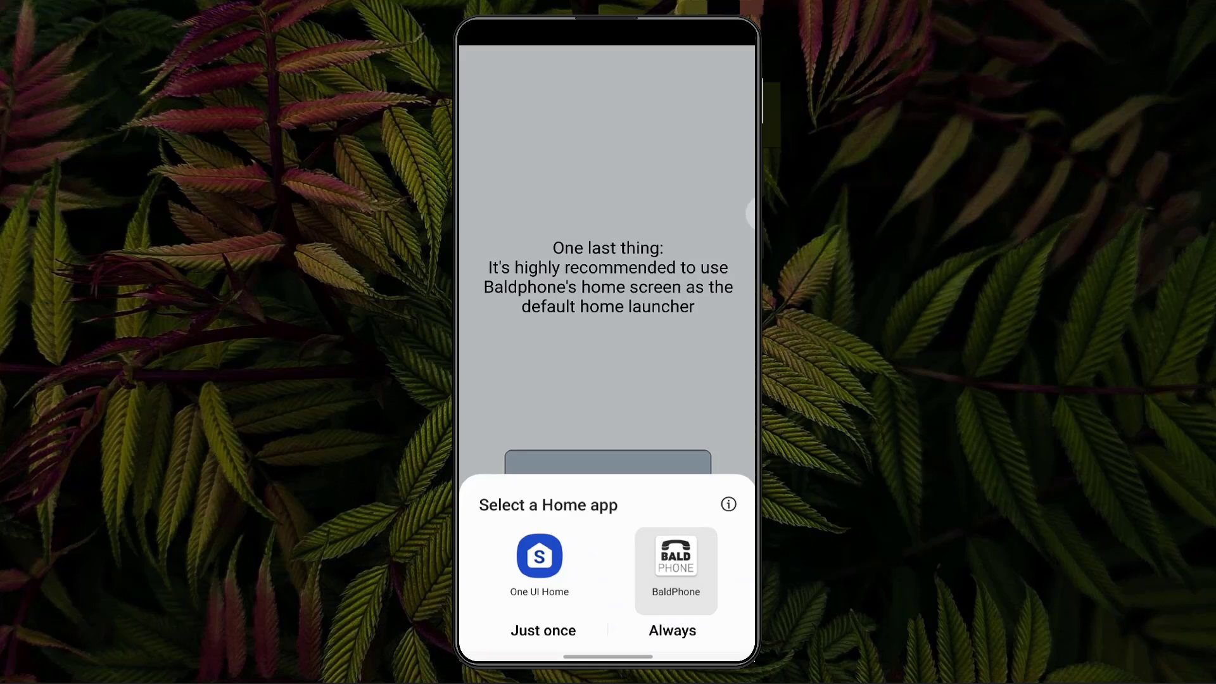
click(672, 629)
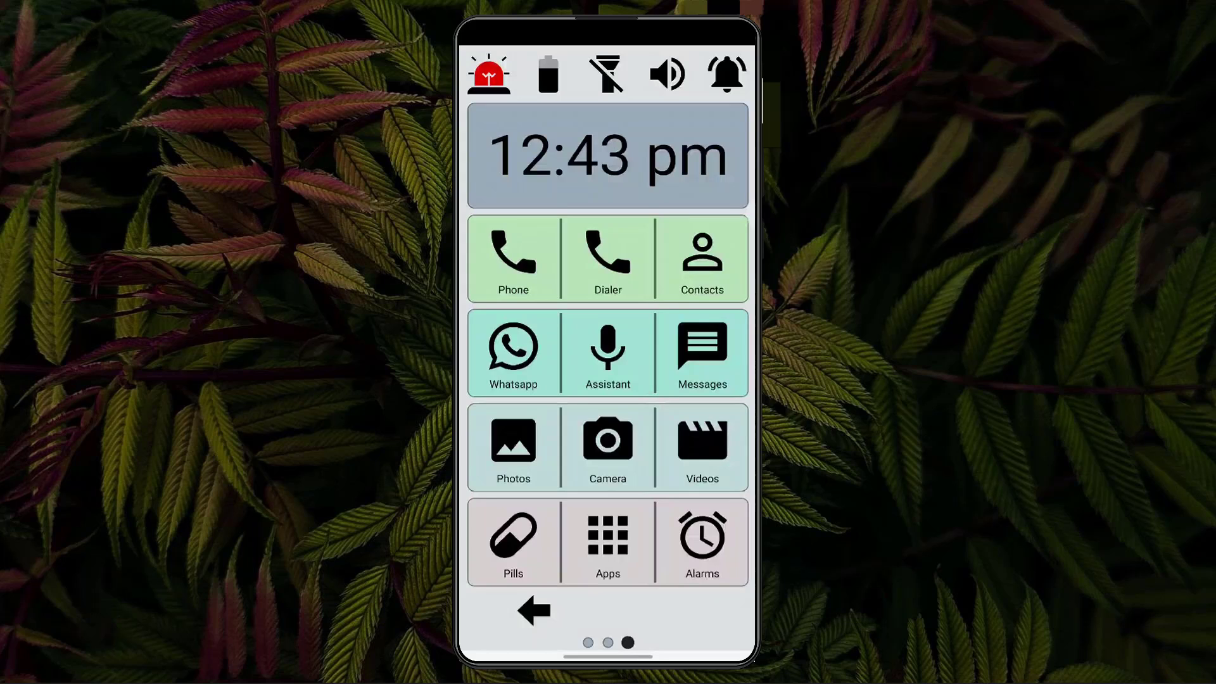
click(608, 351)
click(513, 259)
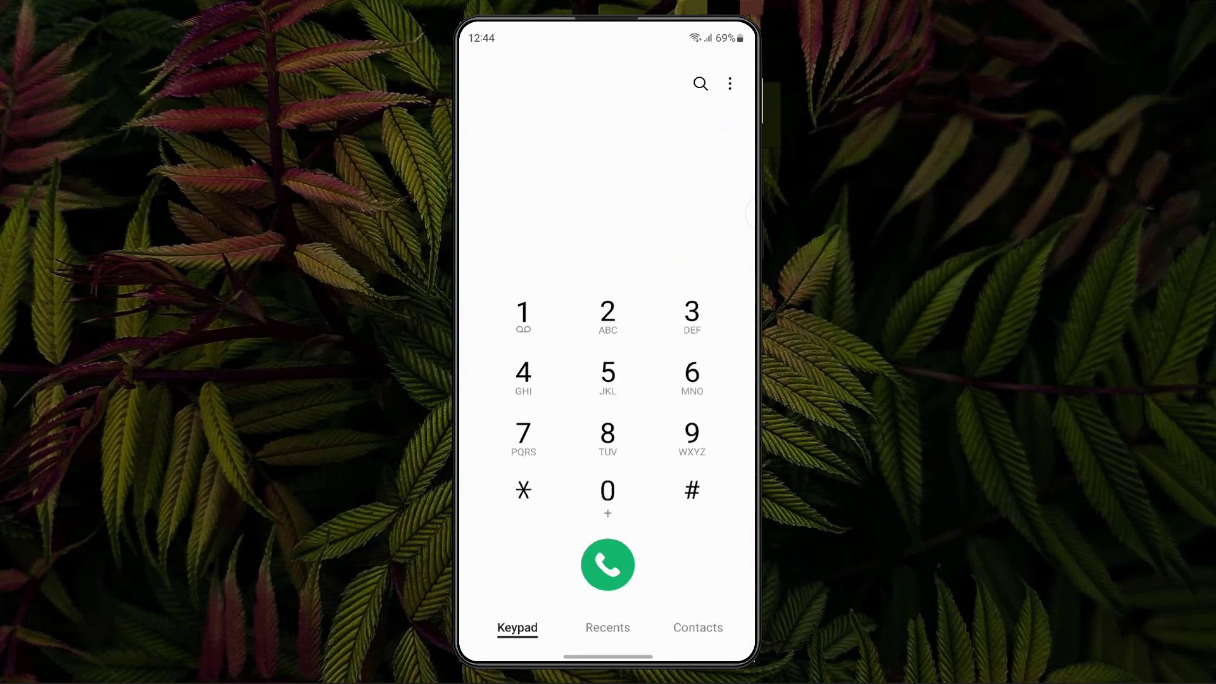
key(Escape)
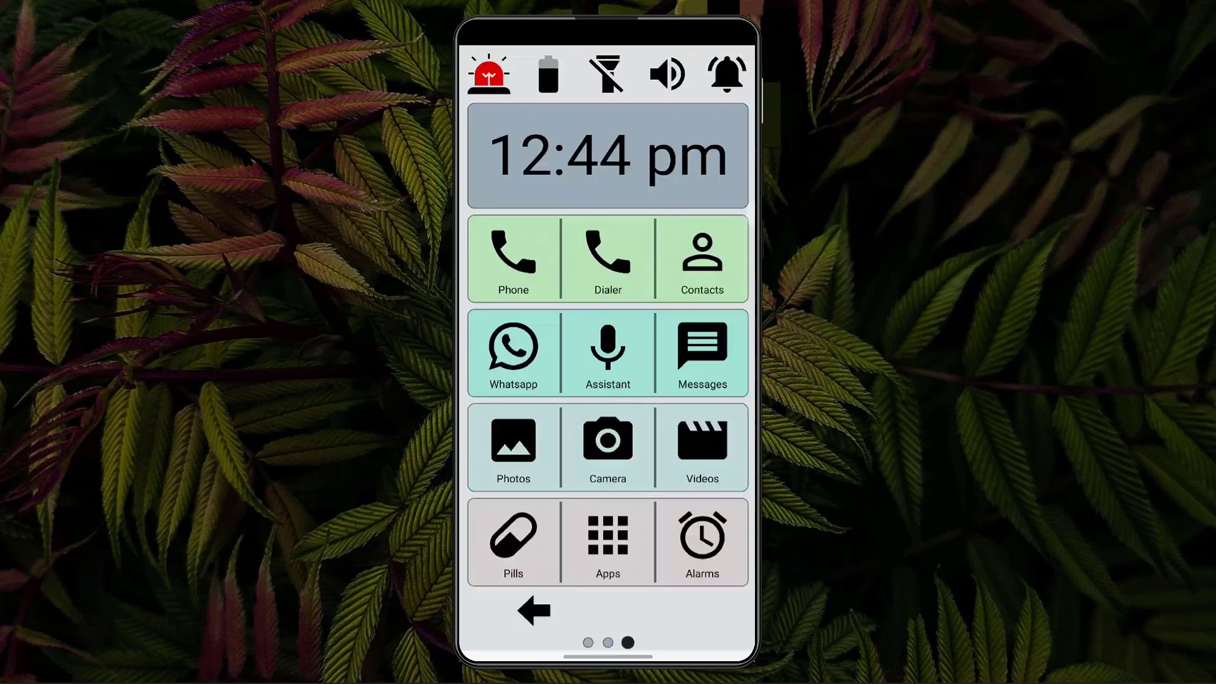
Go back to the first tile page and long-press into BaldPhone's Settings
click(534, 610)
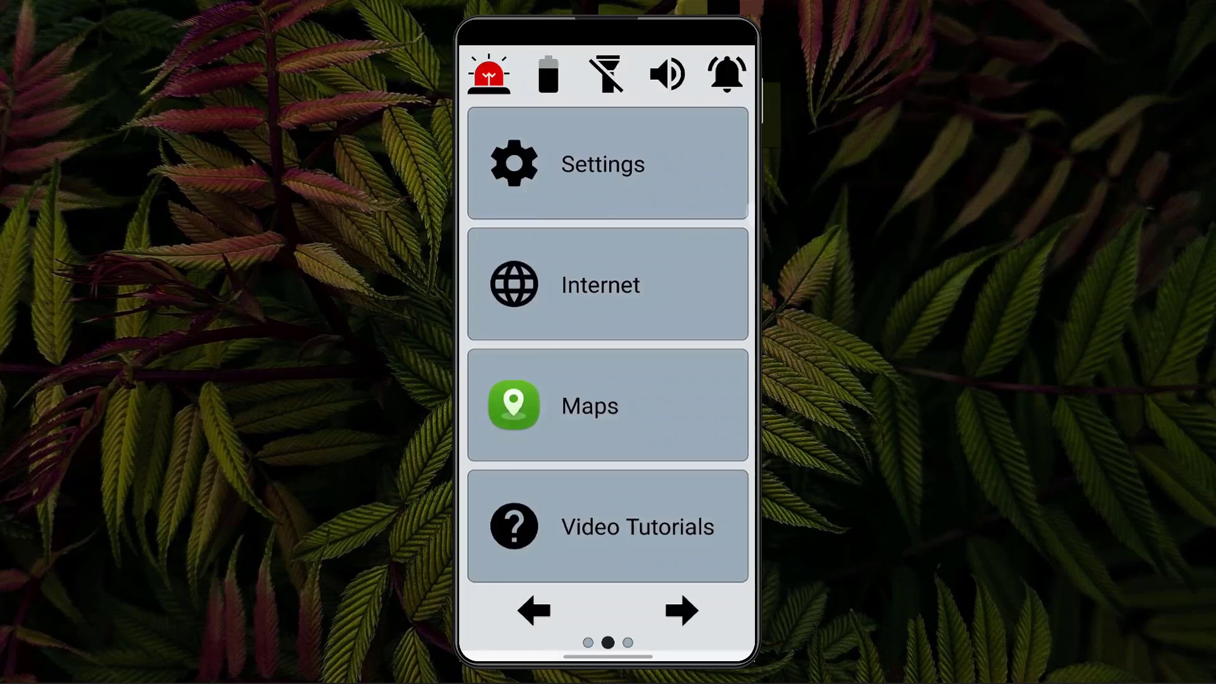
click(608, 405)
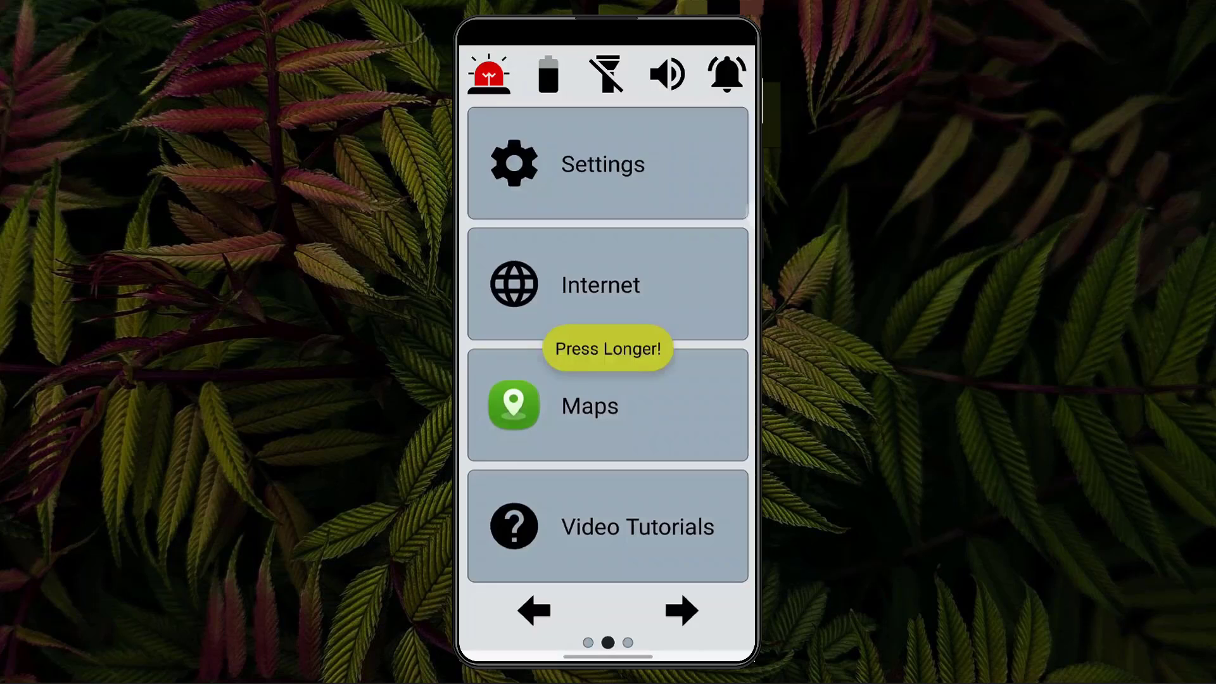
click(608, 163)
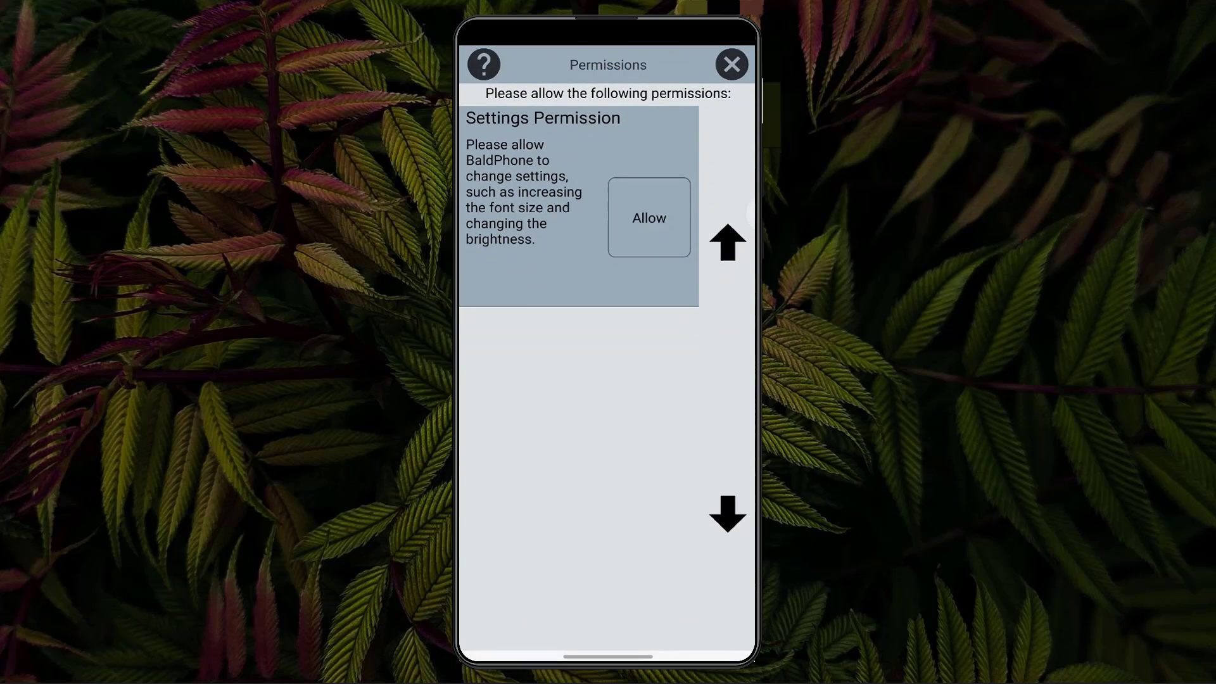
Grant BaldPhone the Change system settings permission and return to its settings menu
click(648, 218)
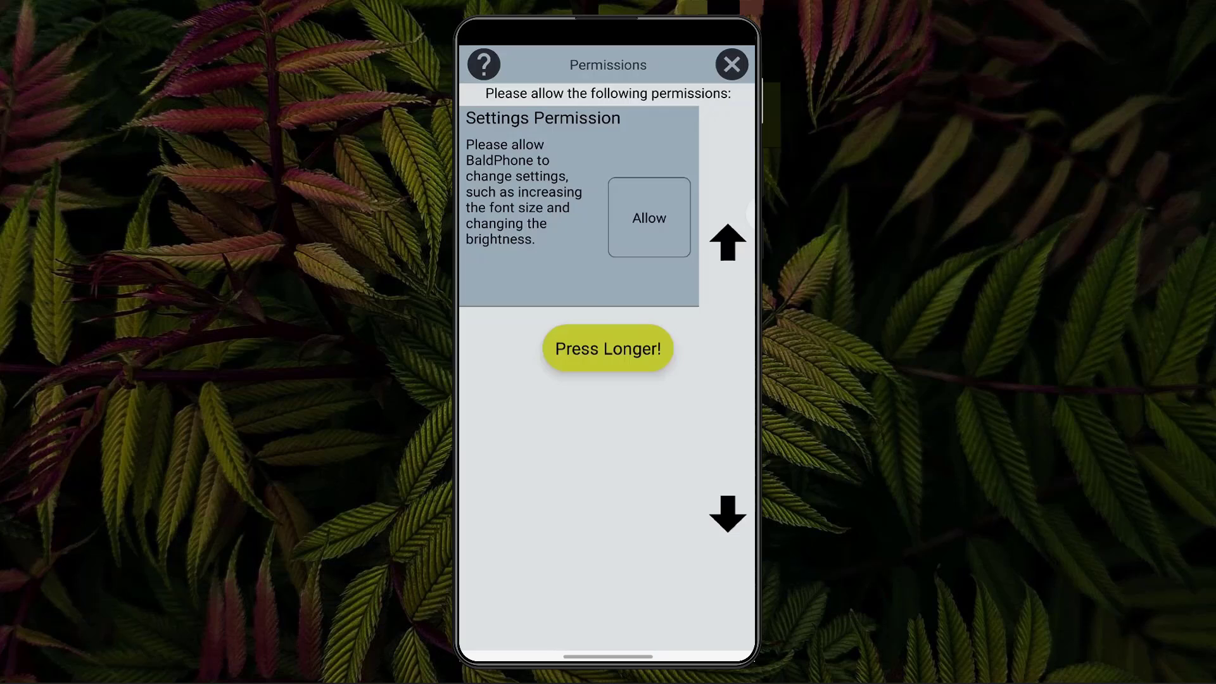
click(649, 217)
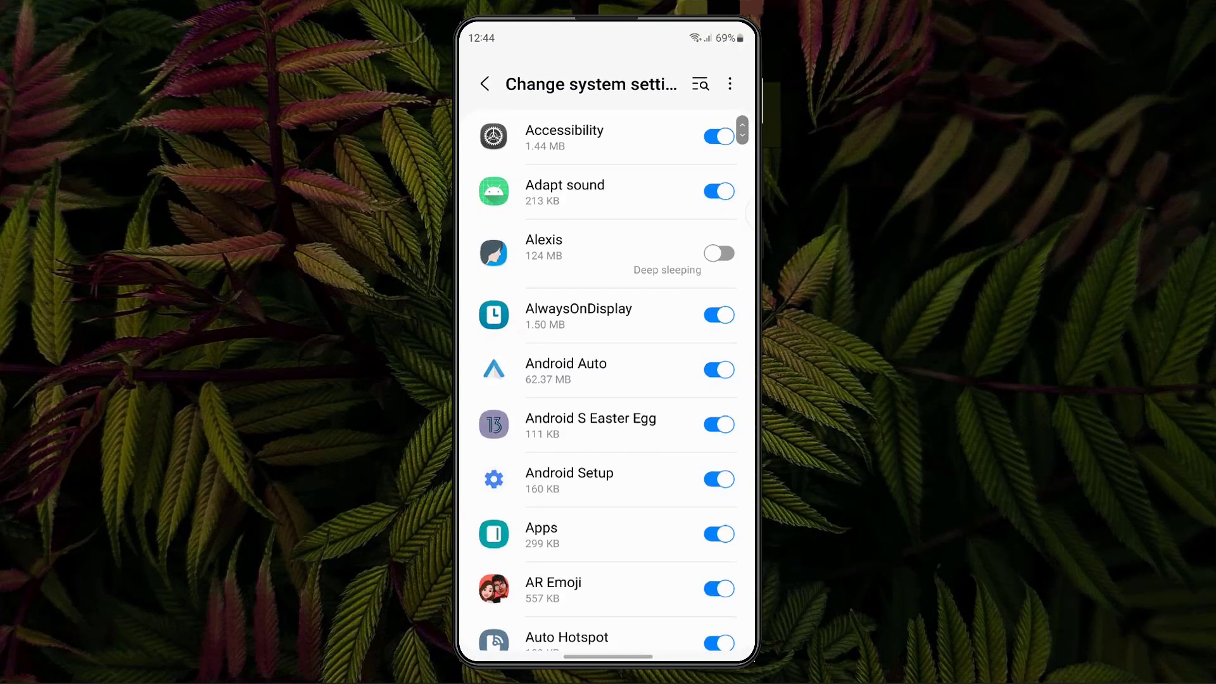
scroll(608, 380, down, 3)
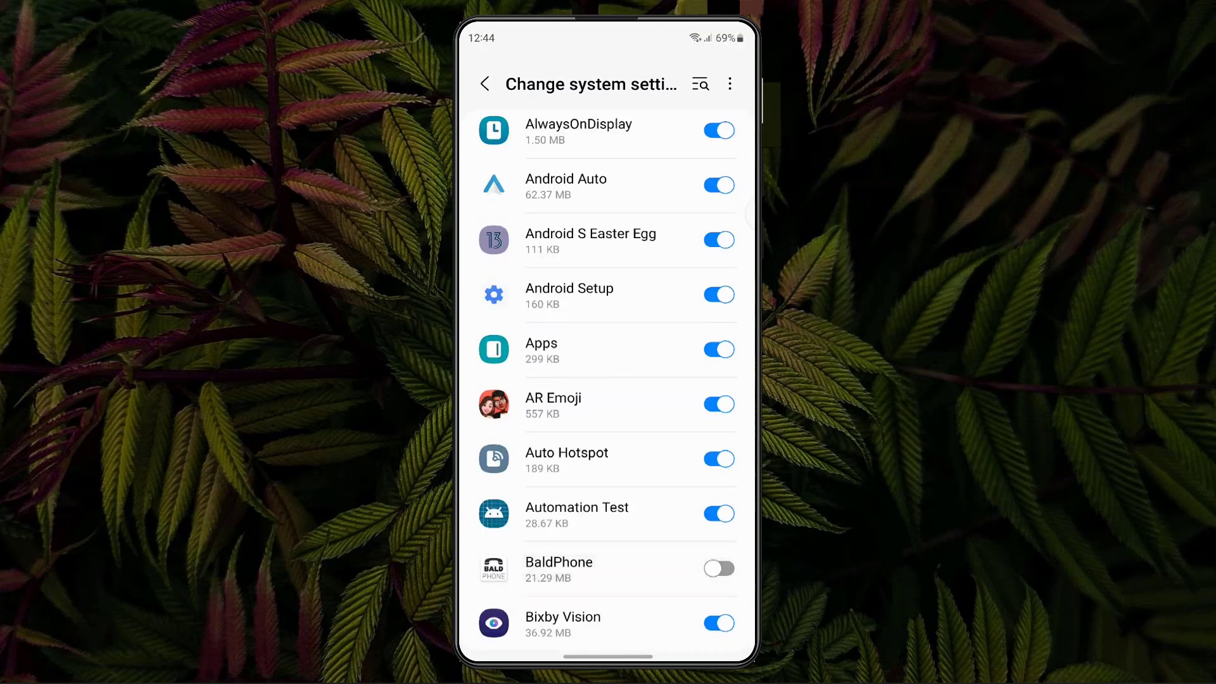
click(608, 568)
key(Escape)
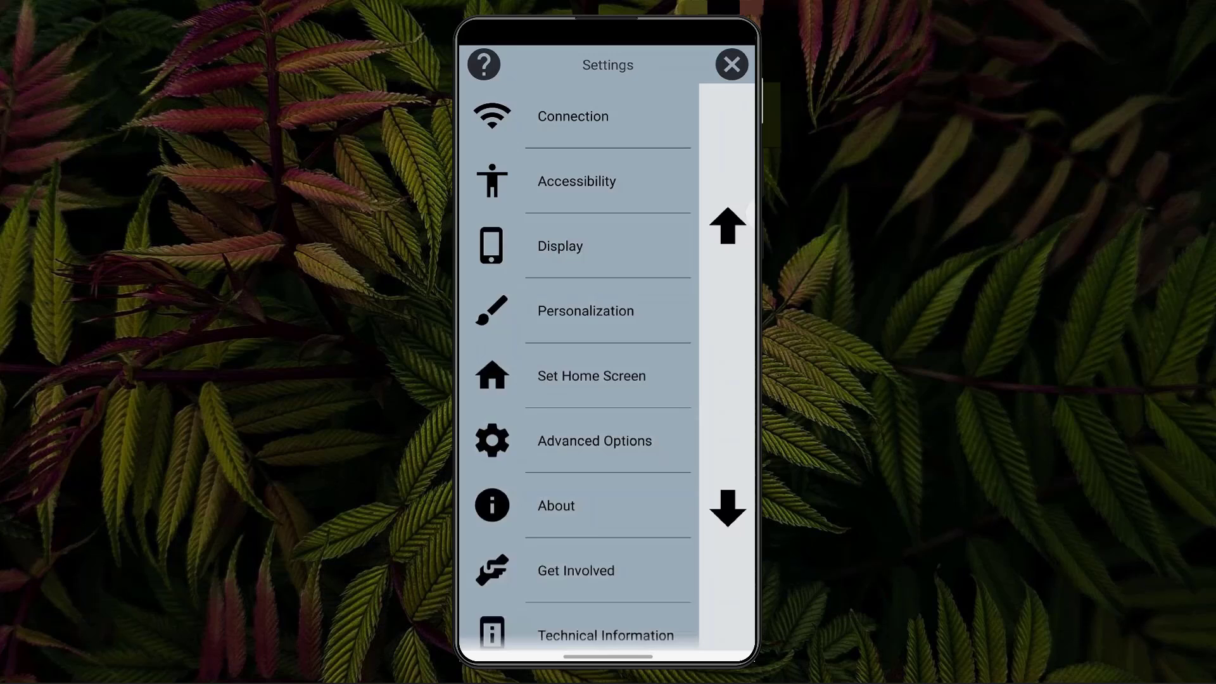
click(608, 349)
click(586, 311)
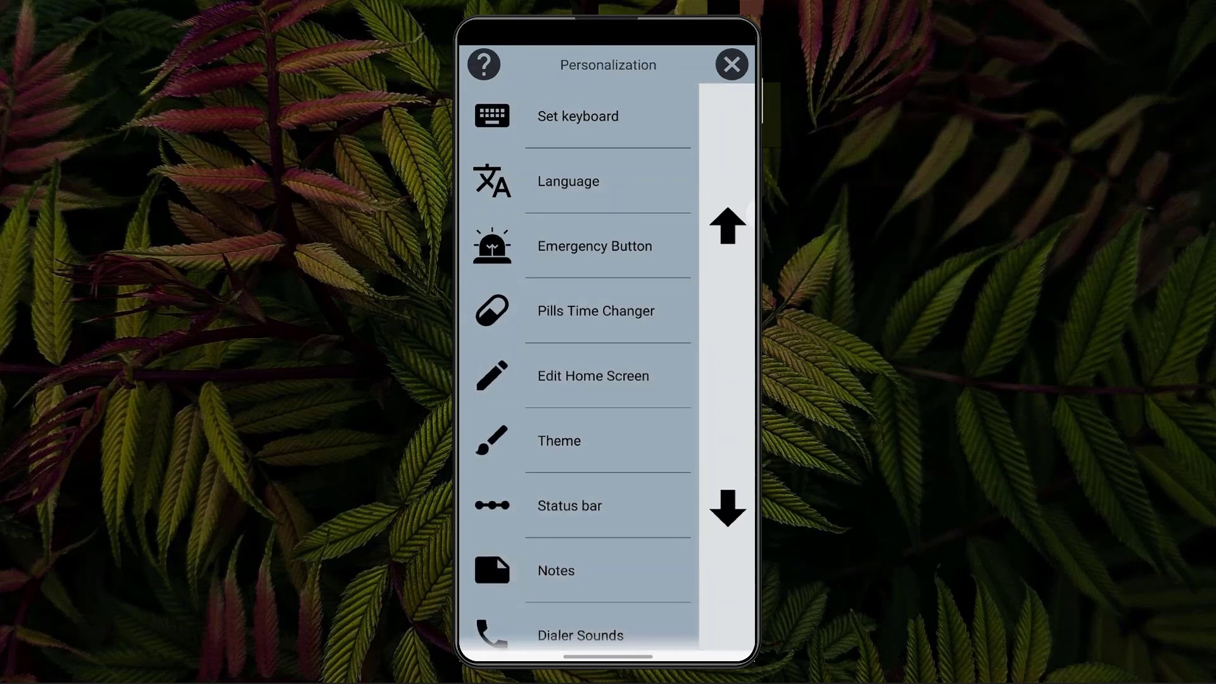
click(609, 349)
click(608, 349)
click(727, 509)
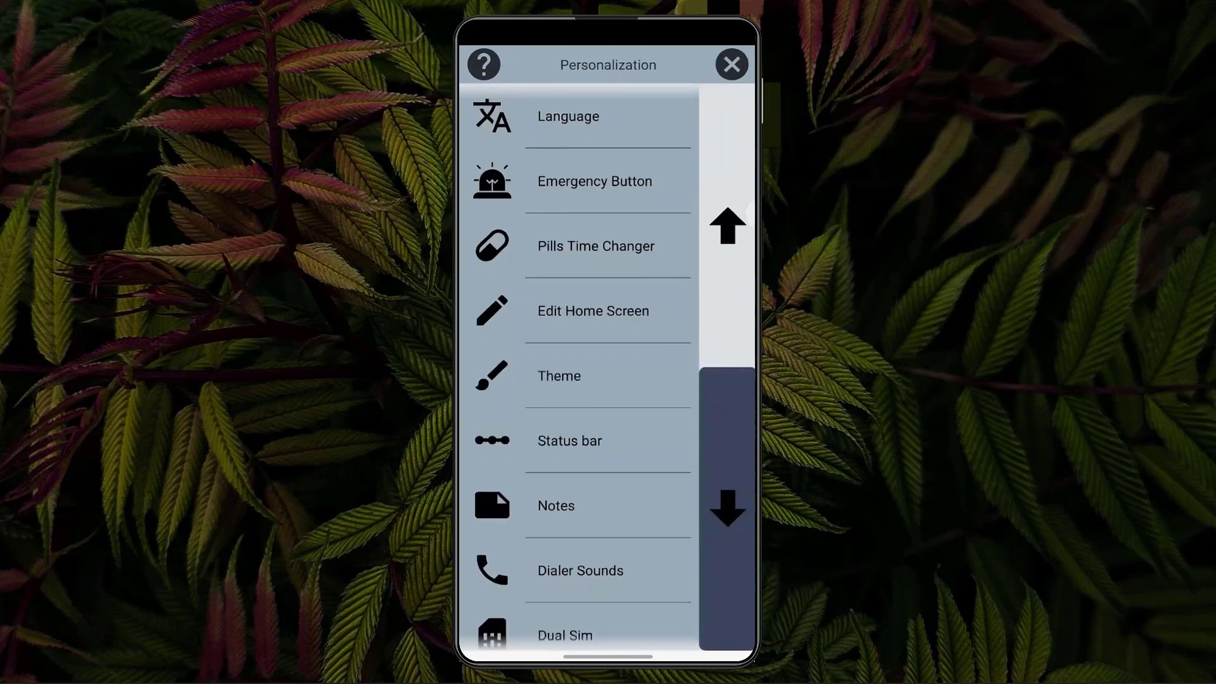
click(728, 508)
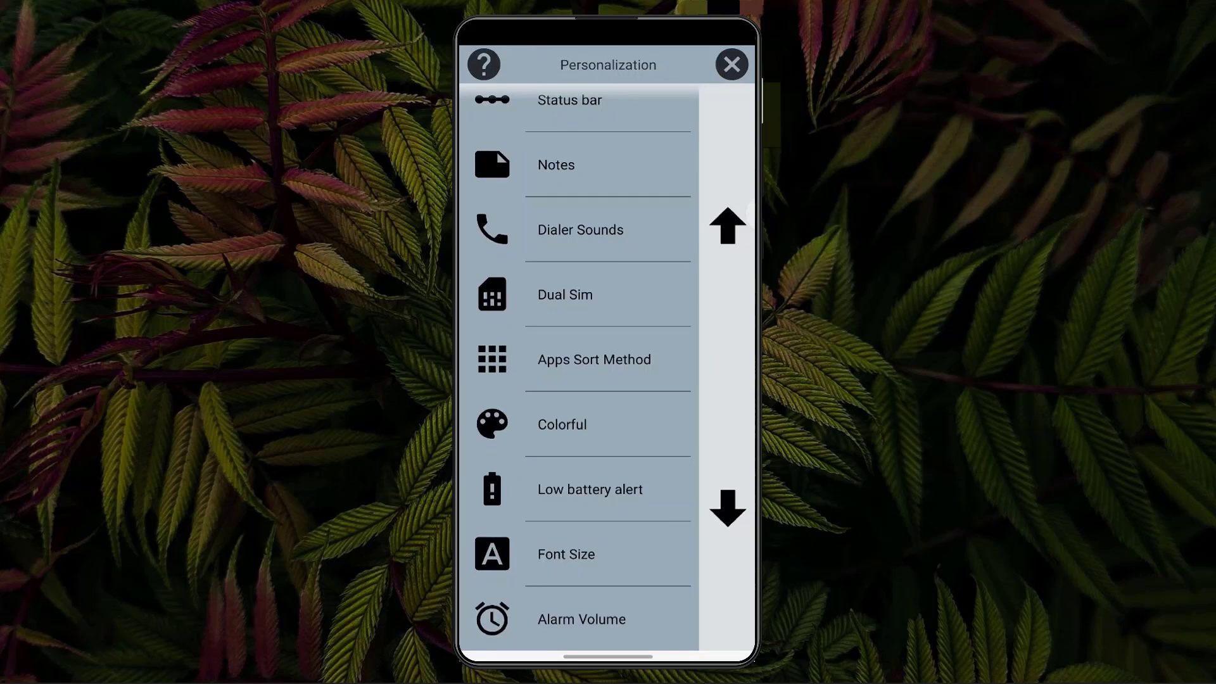
click(728, 225)
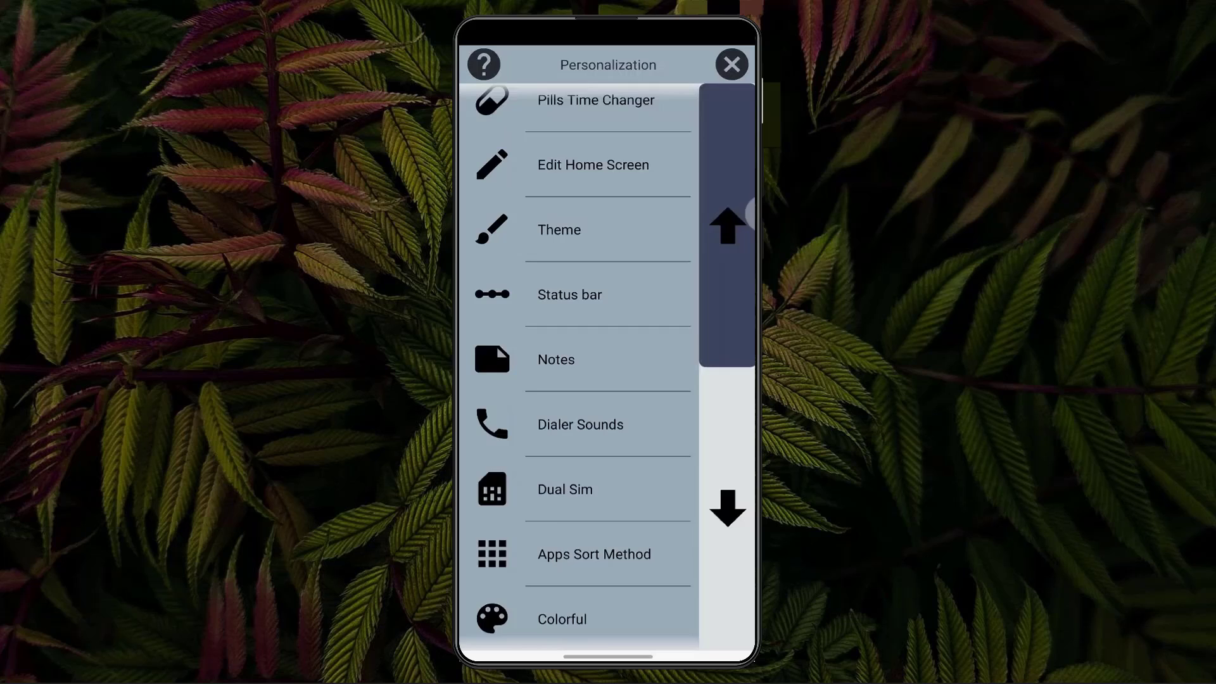
click(727, 225)
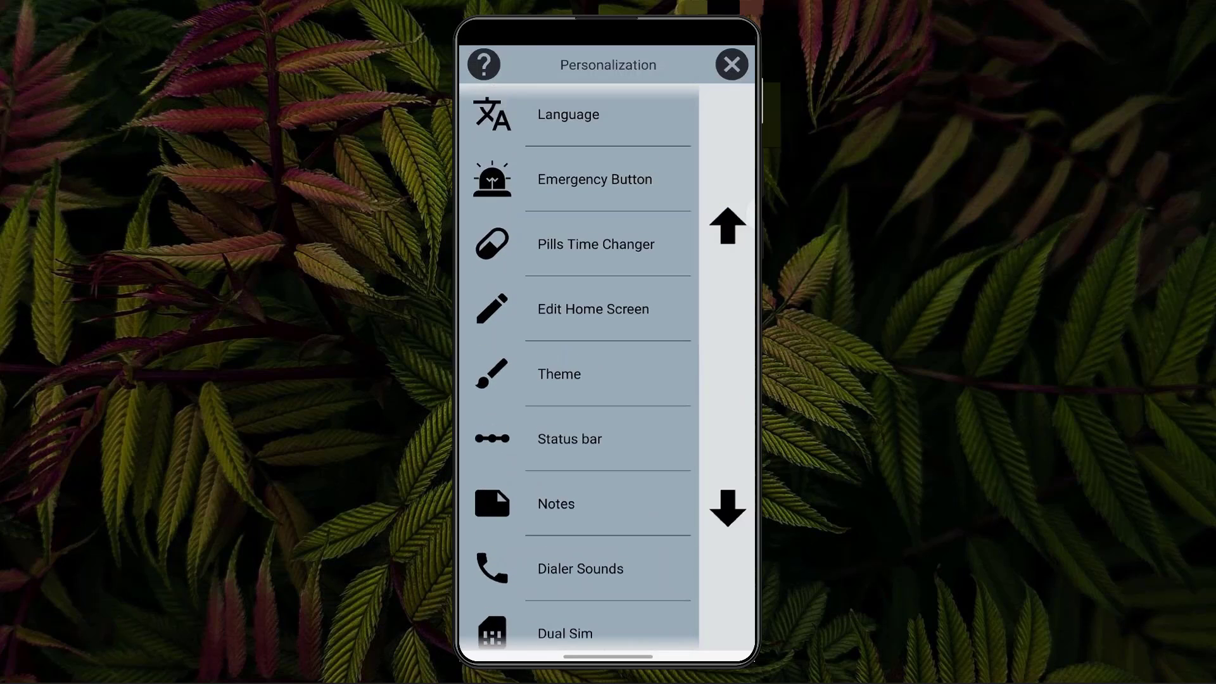
click(580, 373)
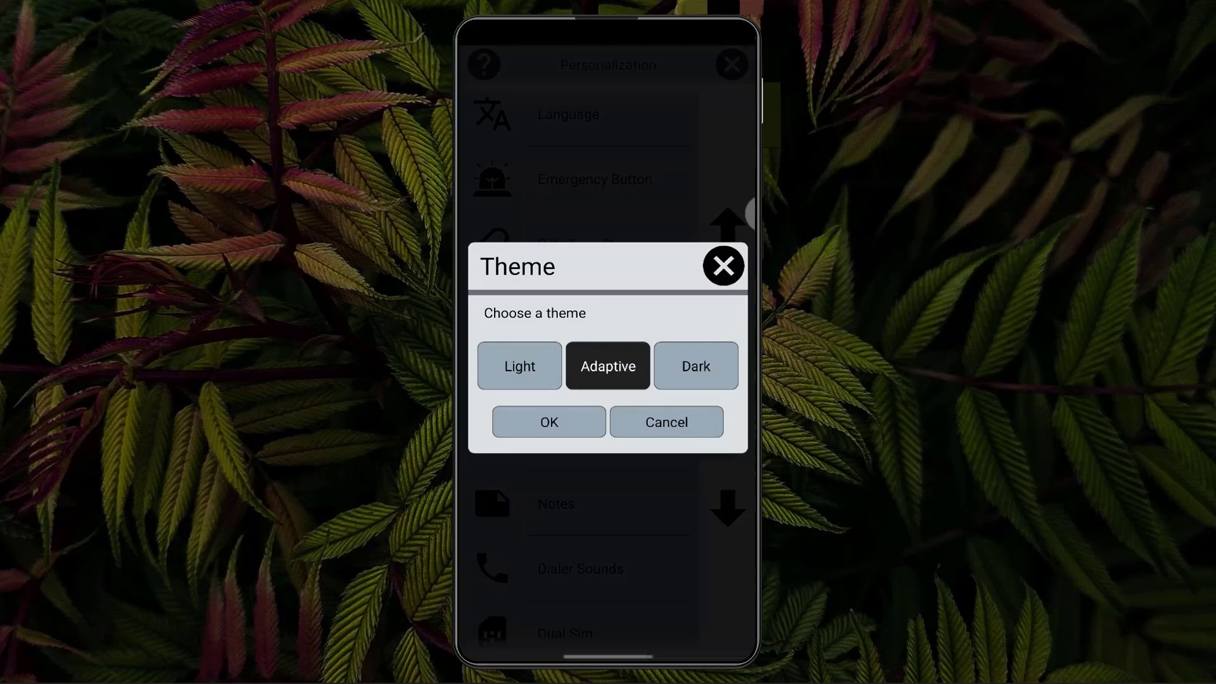
click(608, 366)
click(723, 267)
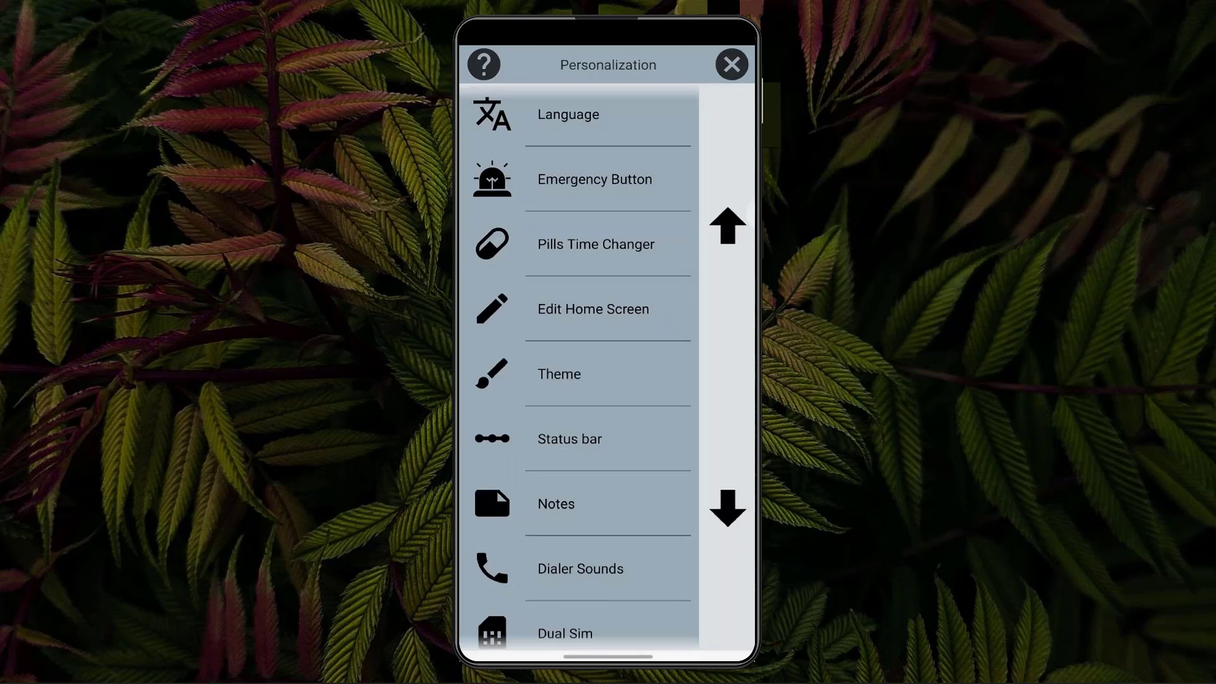
click(732, 65)
Visit the phone's system settings via Advanced Options, then close BaldPhone settings to the home screen
click(732, 65)
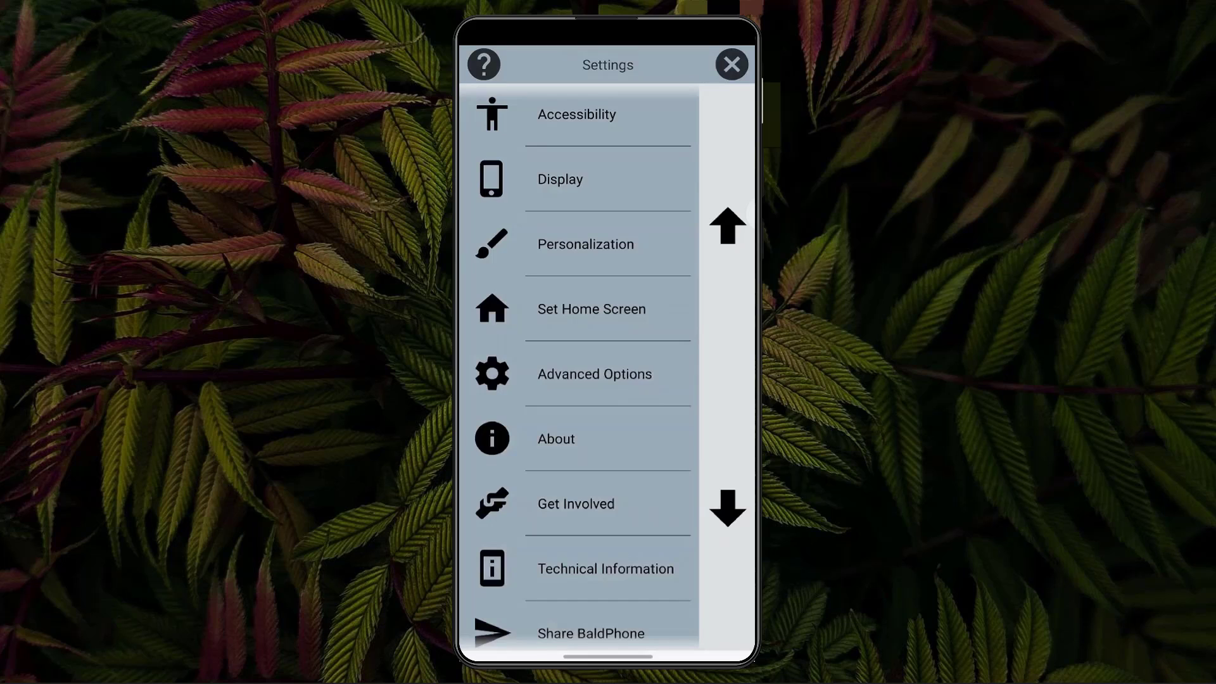
click(595, 374)
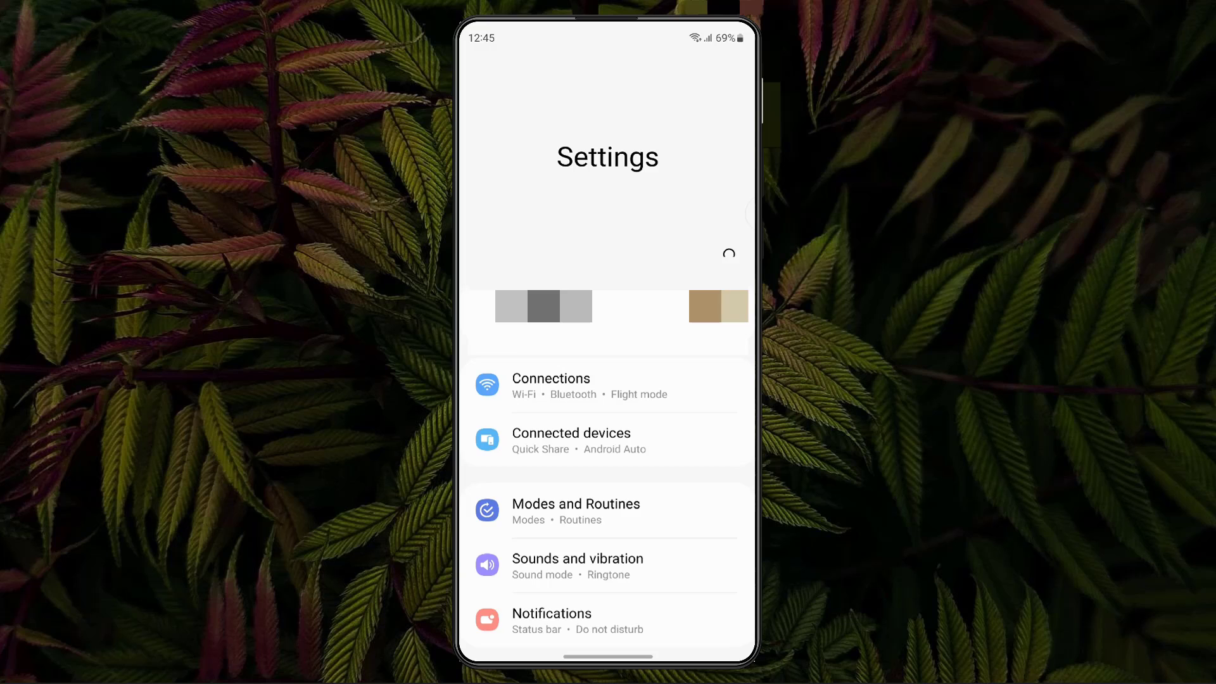
drag(751, 398, 703, 397)
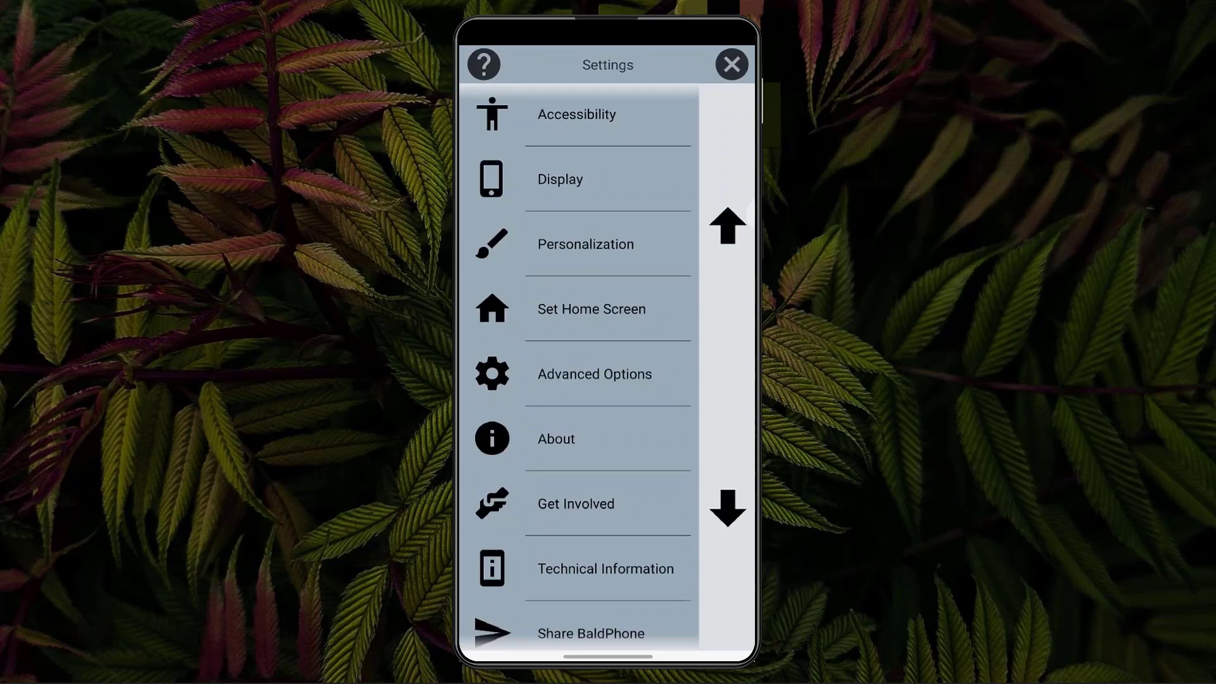
click(732, 65)
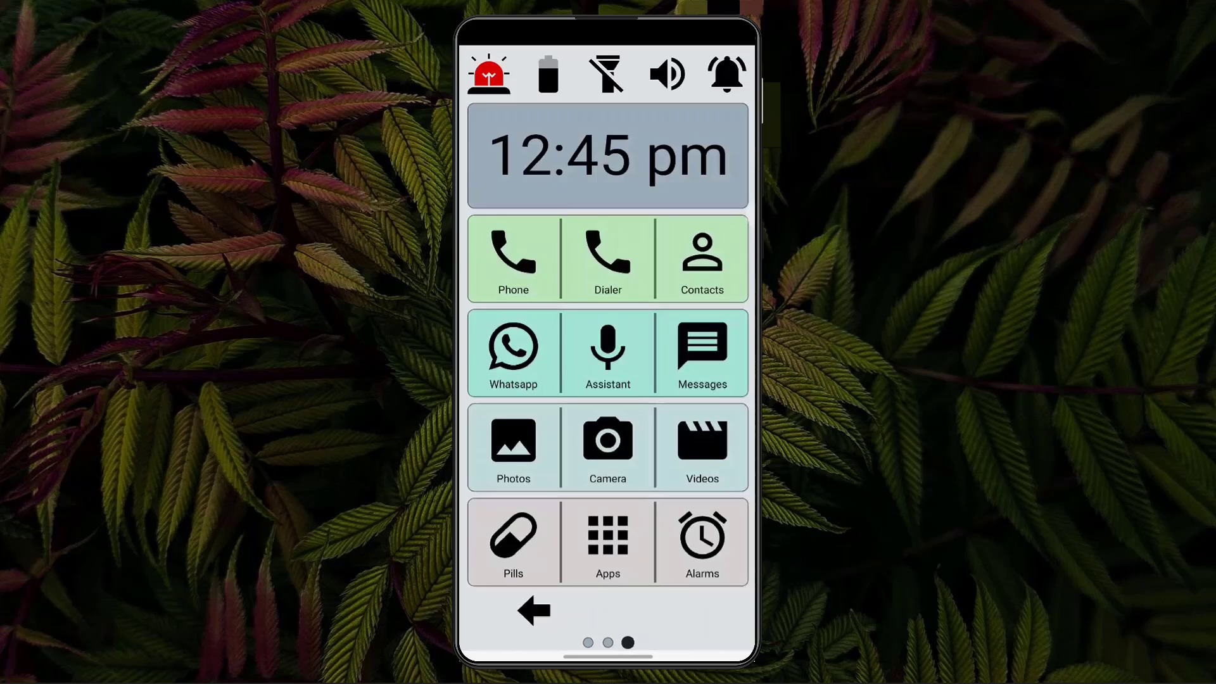
click(535, 611)
click(534, 611)
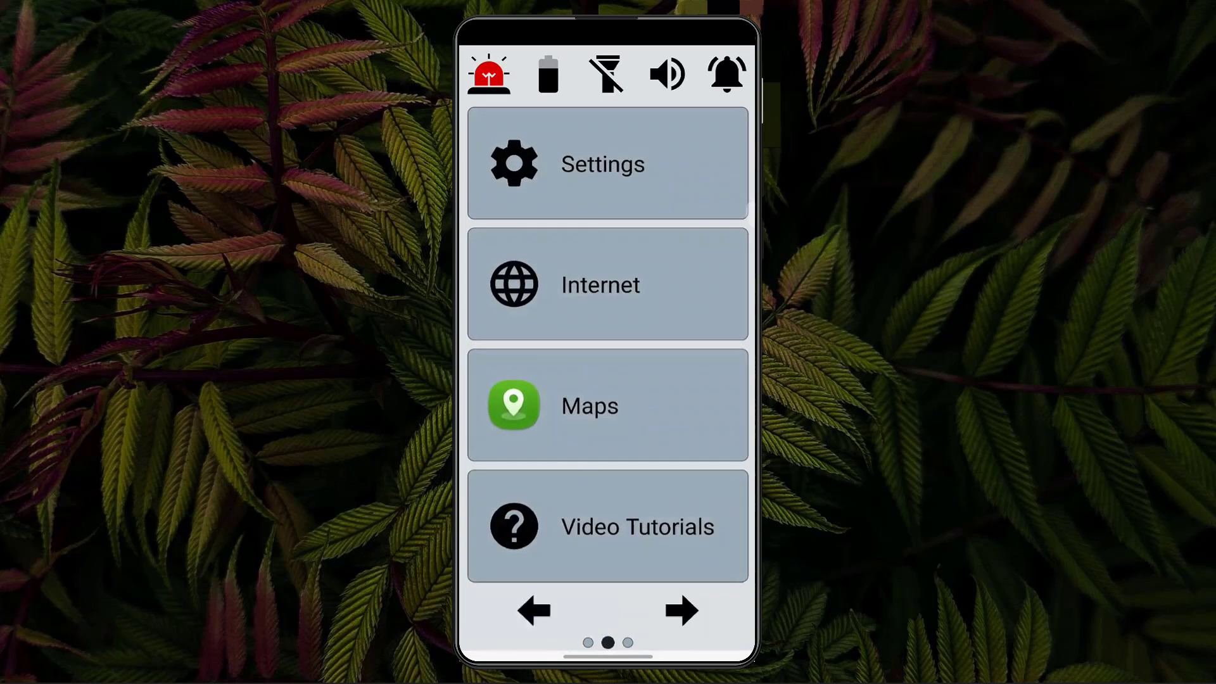
click(532, 609)
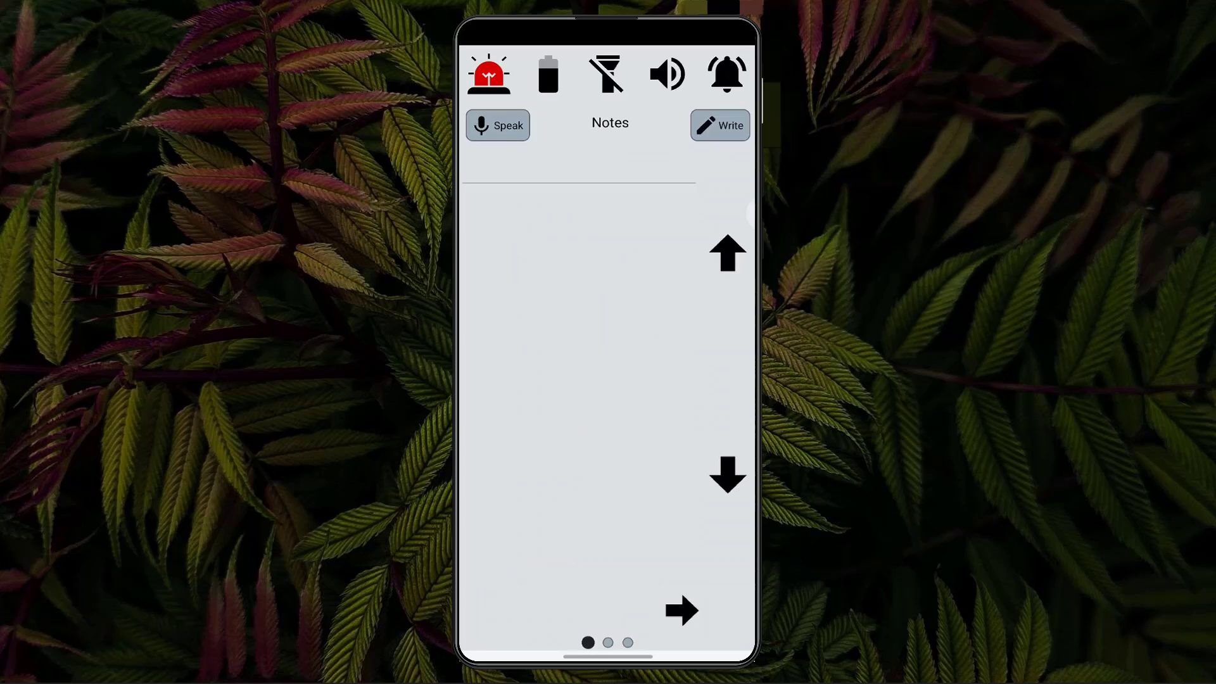
click(720, 124)
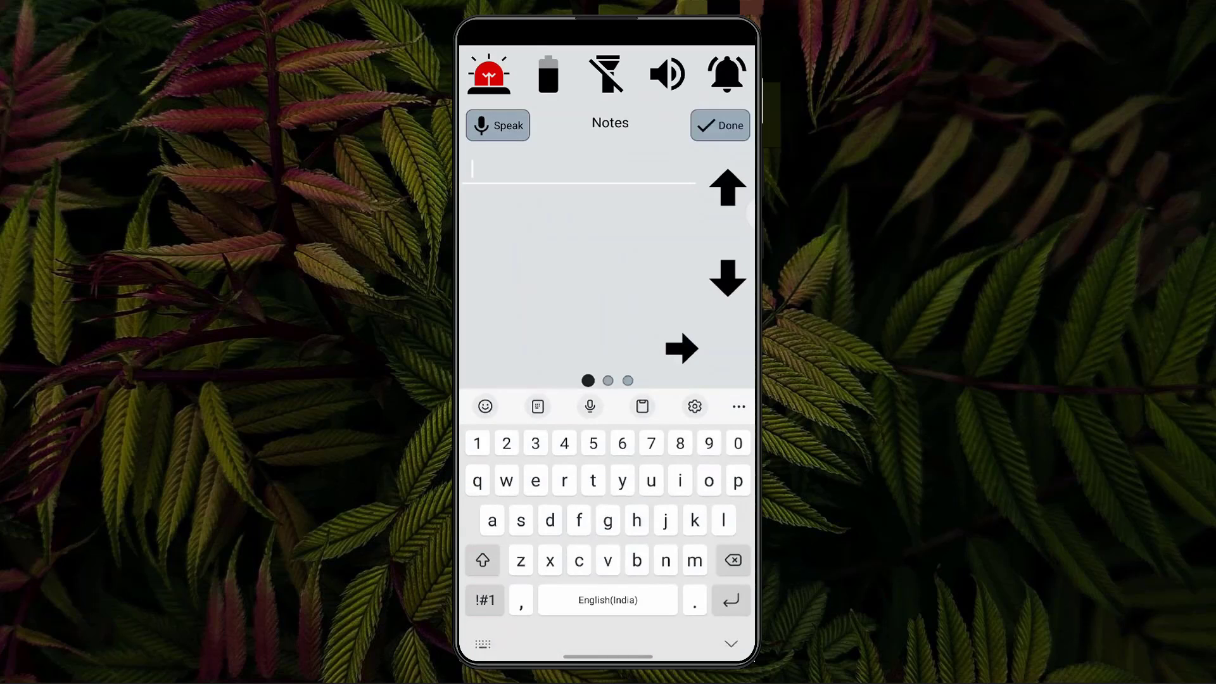
click(720, 125)
click(682, 610)
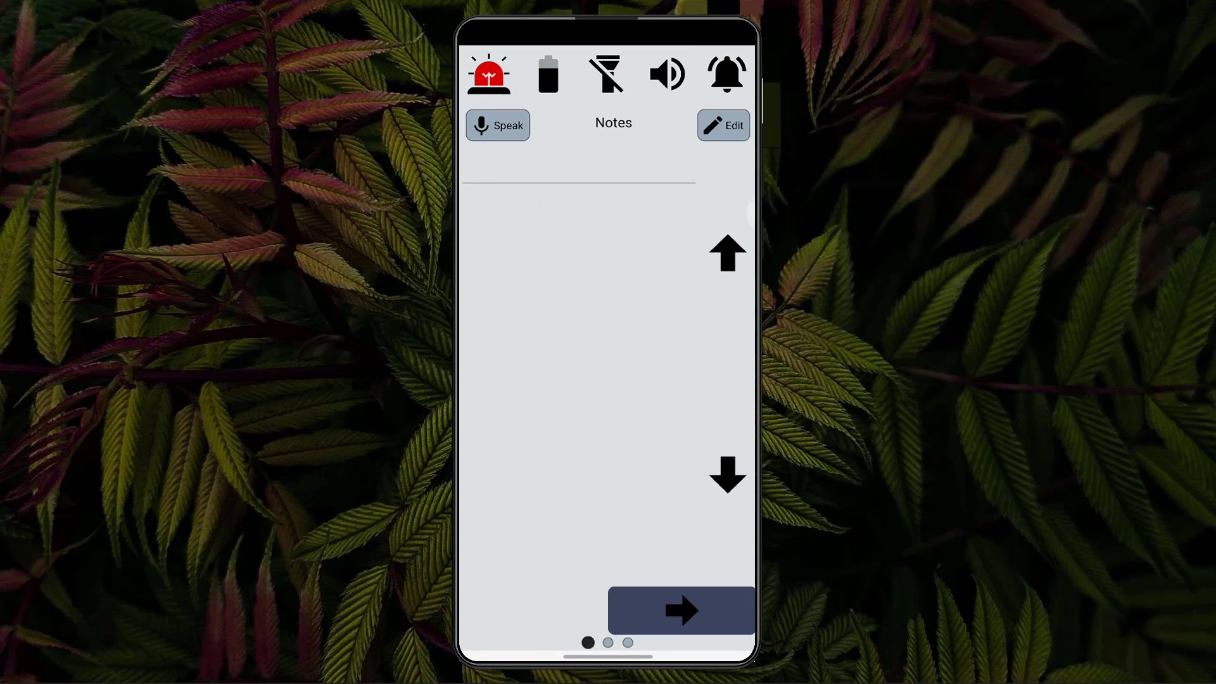
click(682, 610)
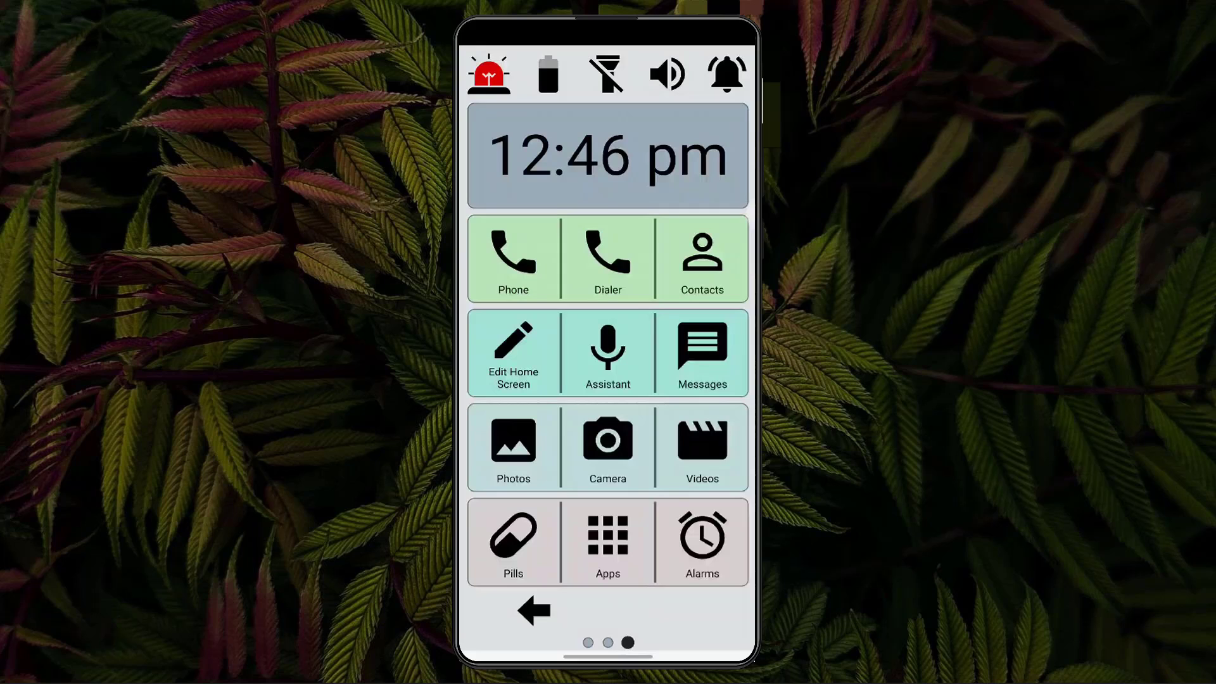
Grant Photos its storage permission, view the empty gallery, then close it
click(608, 352)
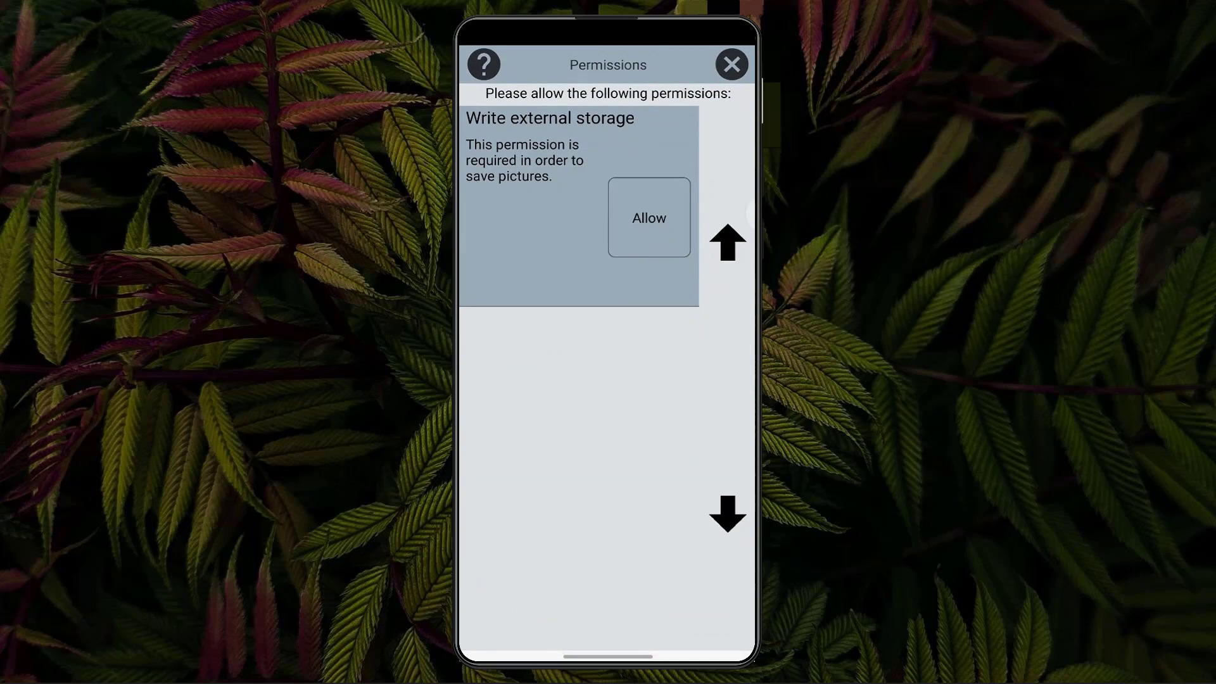
click(648, 218)
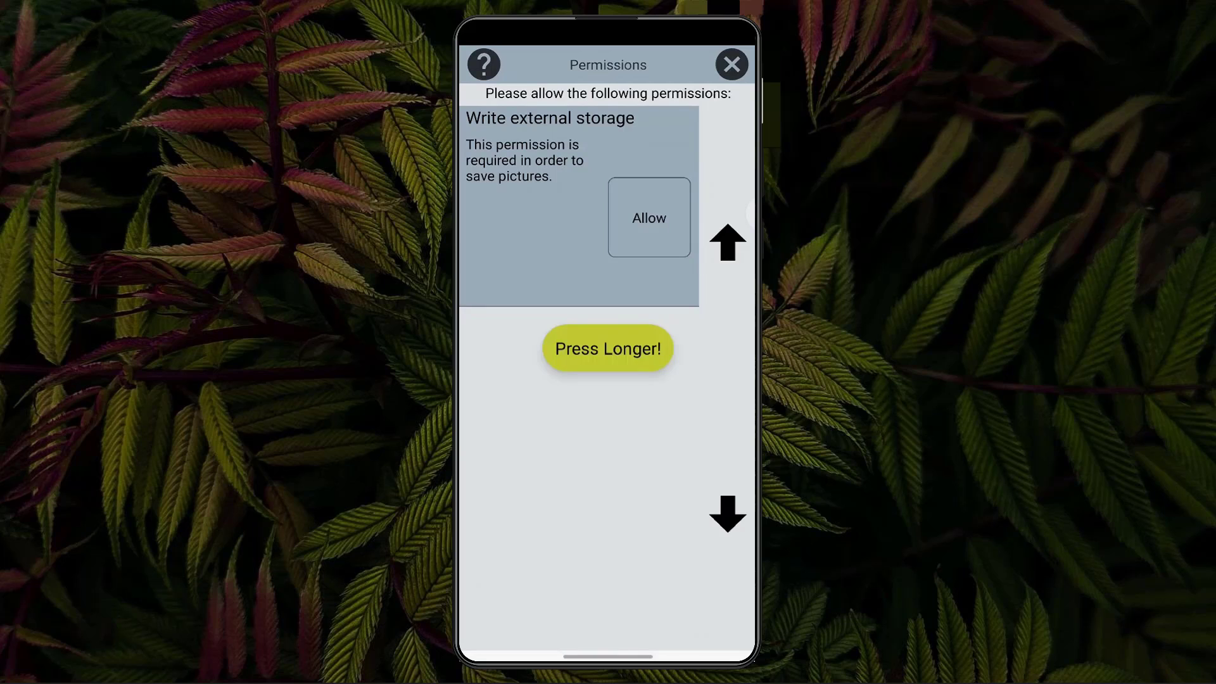
click(649, 217)
click(608, 562)
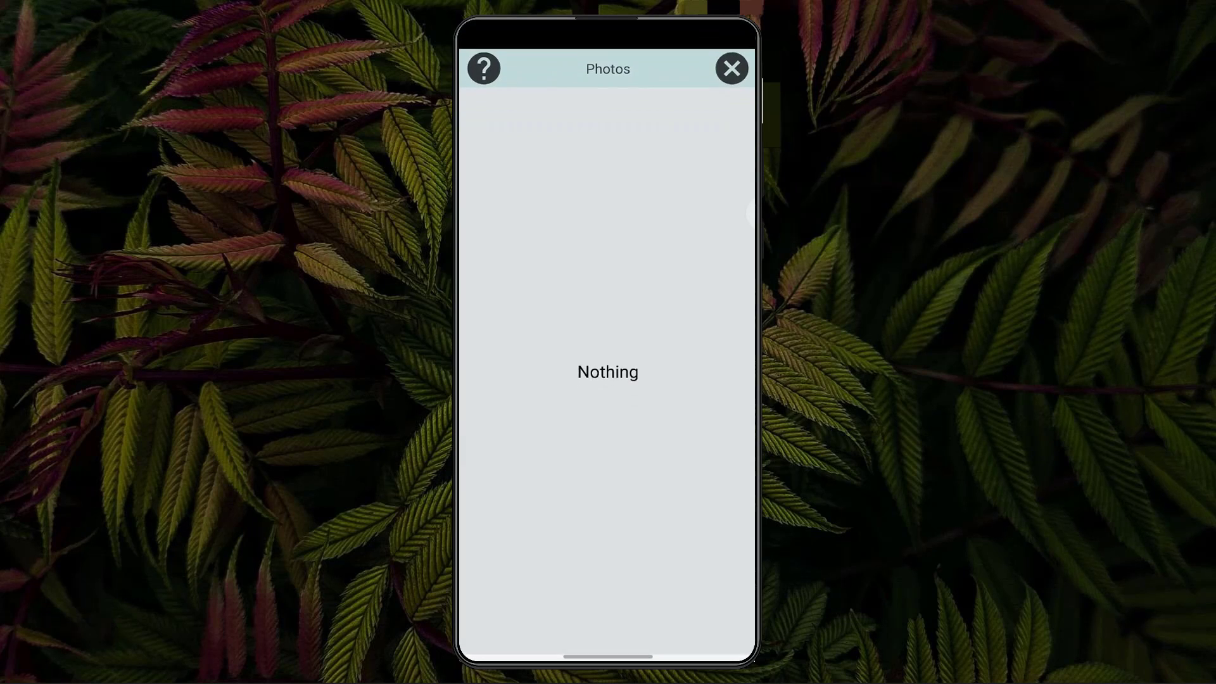
click(732, 65)
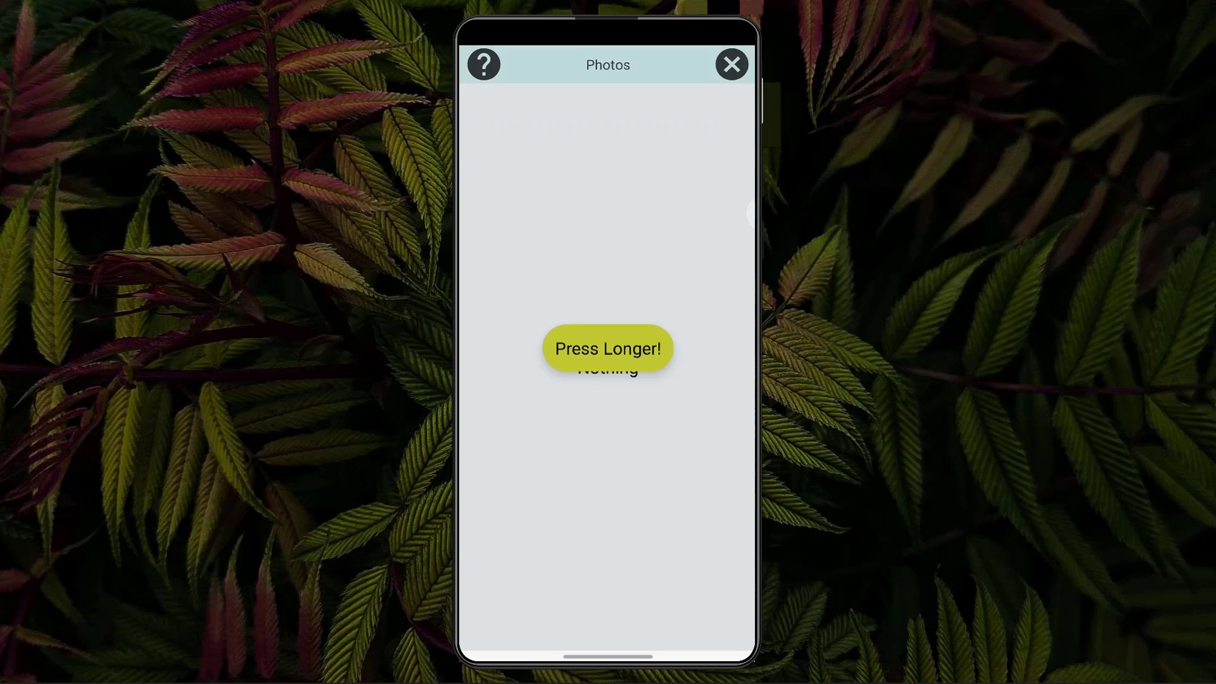